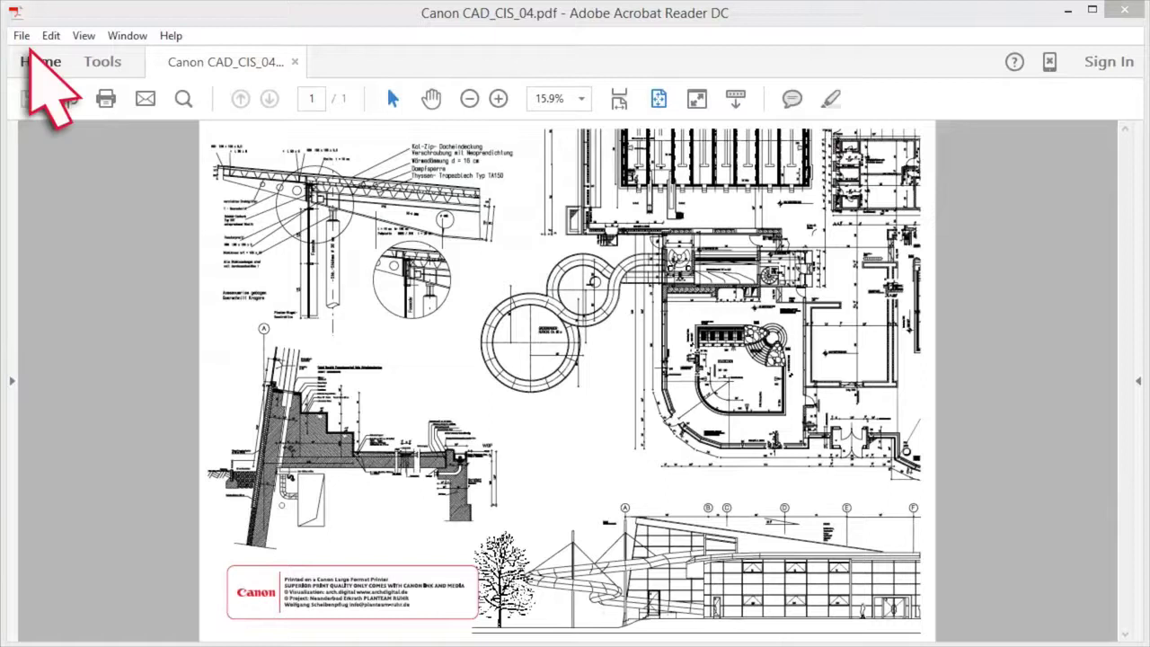
Step: Switch the Canon iPF785 print properties' page layout to Free Layout and acknowledge the notice
{"action": "left_click", "coordinate": [22, 35]}
{"action": "left_click", "coordinate": [107, 342]}
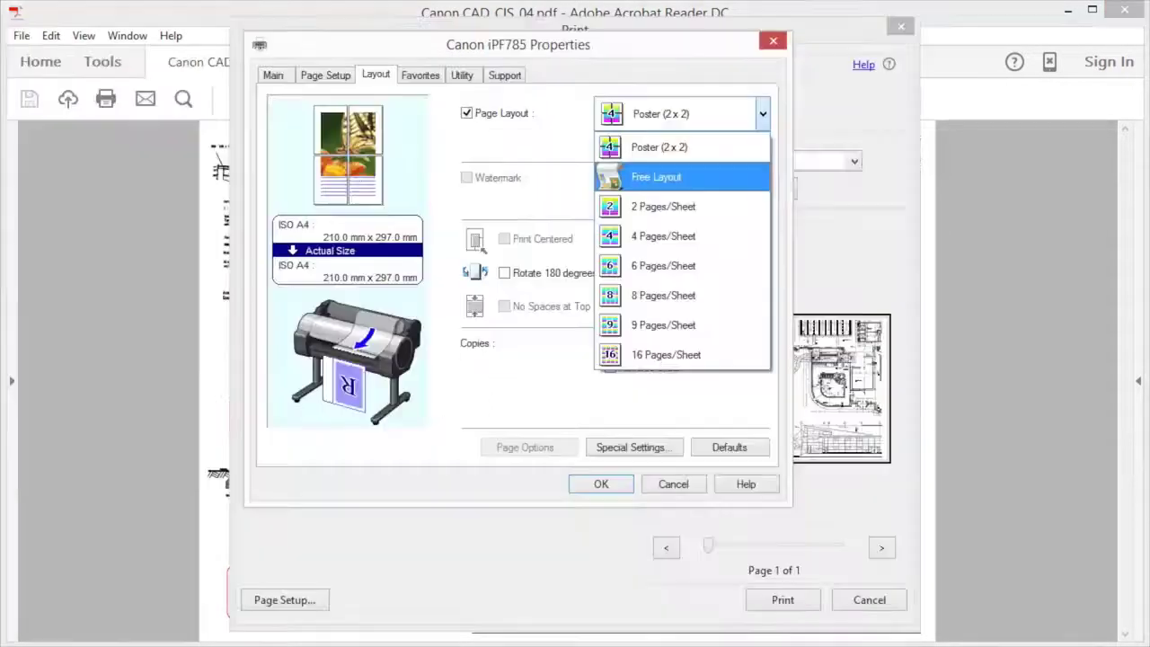
{"action": "left_click", "coordinate": [655, 176]}
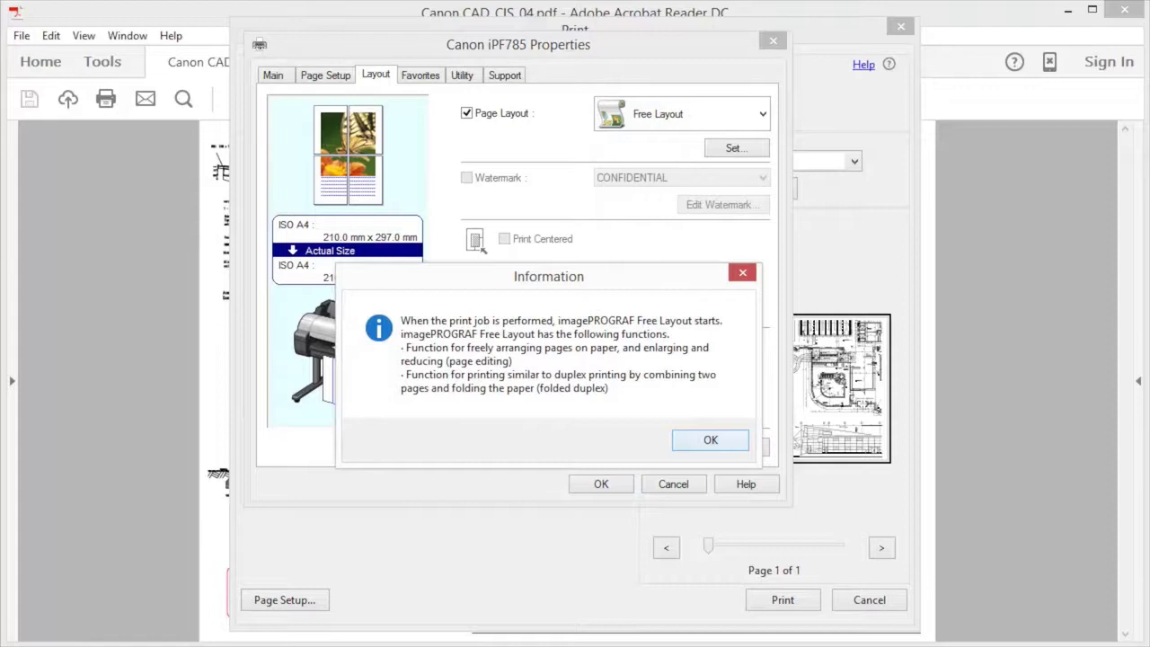
{"action": "left_click", "coordinate": [710, 440]}
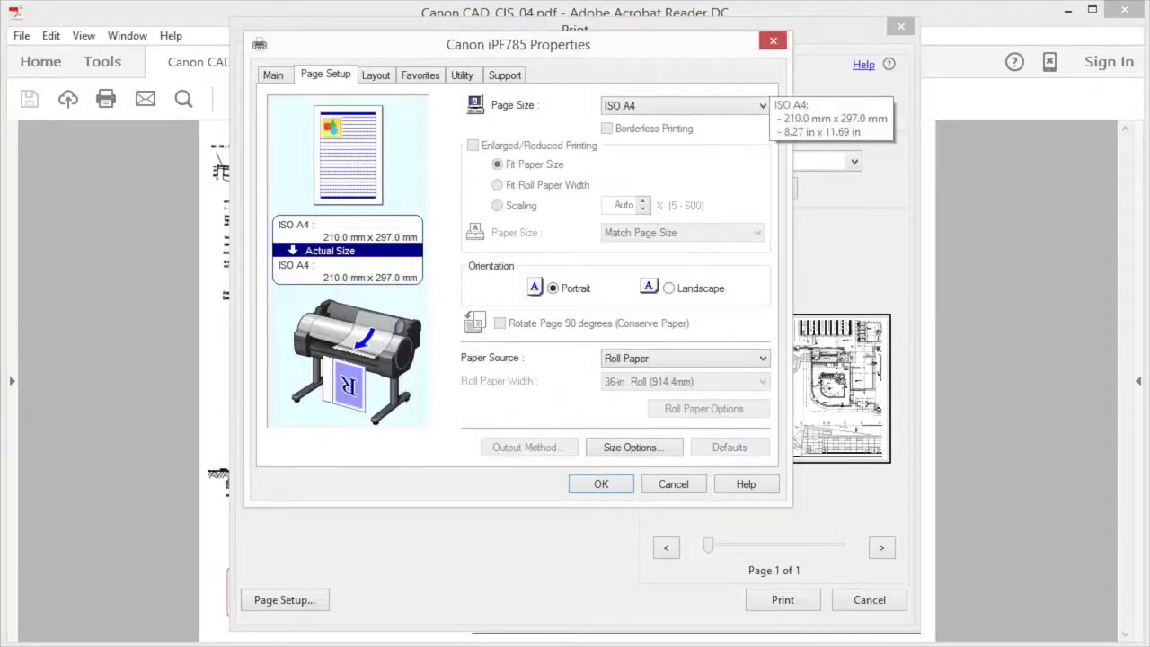
Step: Set the page size to ISO A2 in landscape orientation and confirm the printer properties
{"action": "left_click", "coordinate": [762, 108]}
{"action": "mouse_move", "coordinate": [664, 128]}
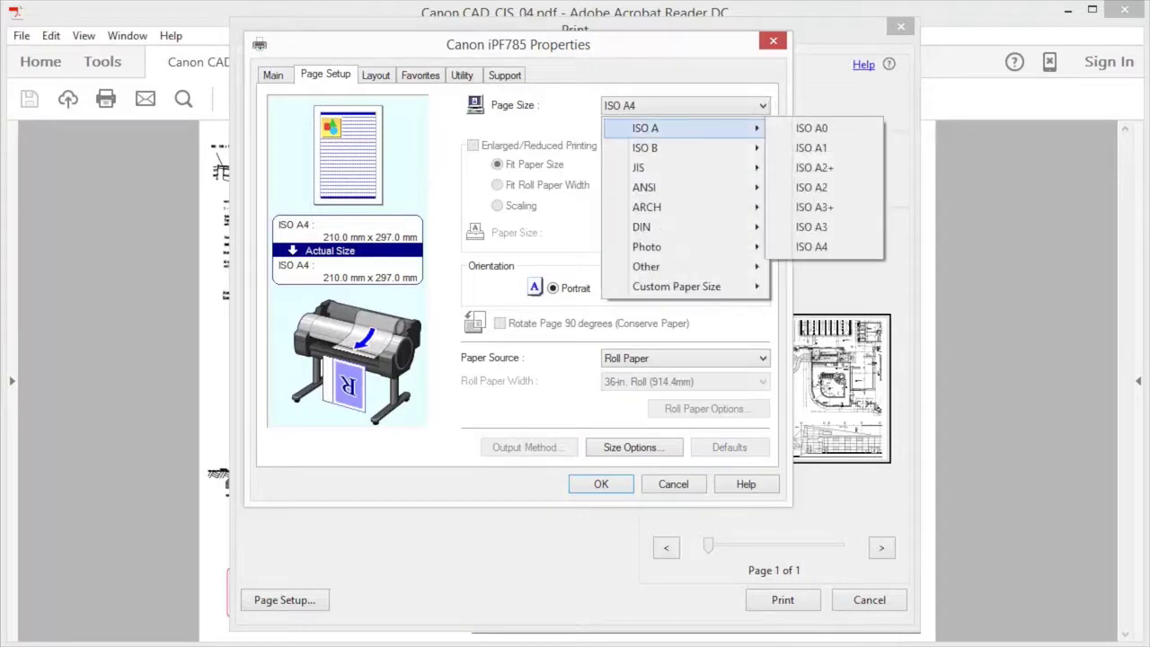
{"action": "left_click", "coordinate": [811, 187]}
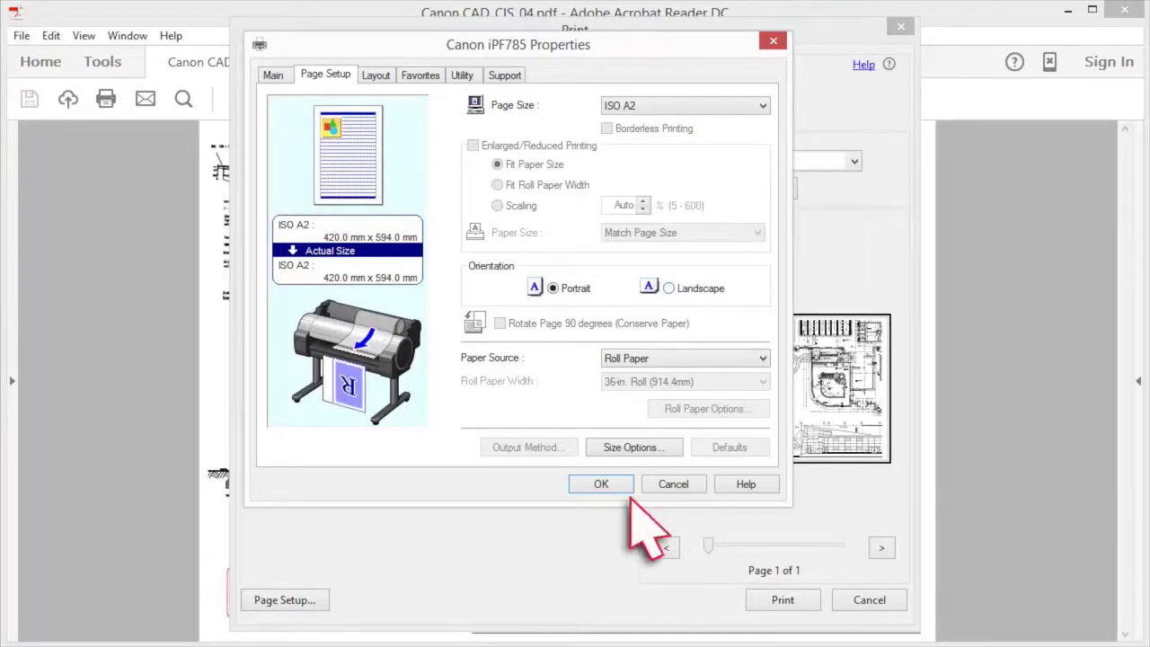
{"action": "left_click", "coordinate": [668, 288]}
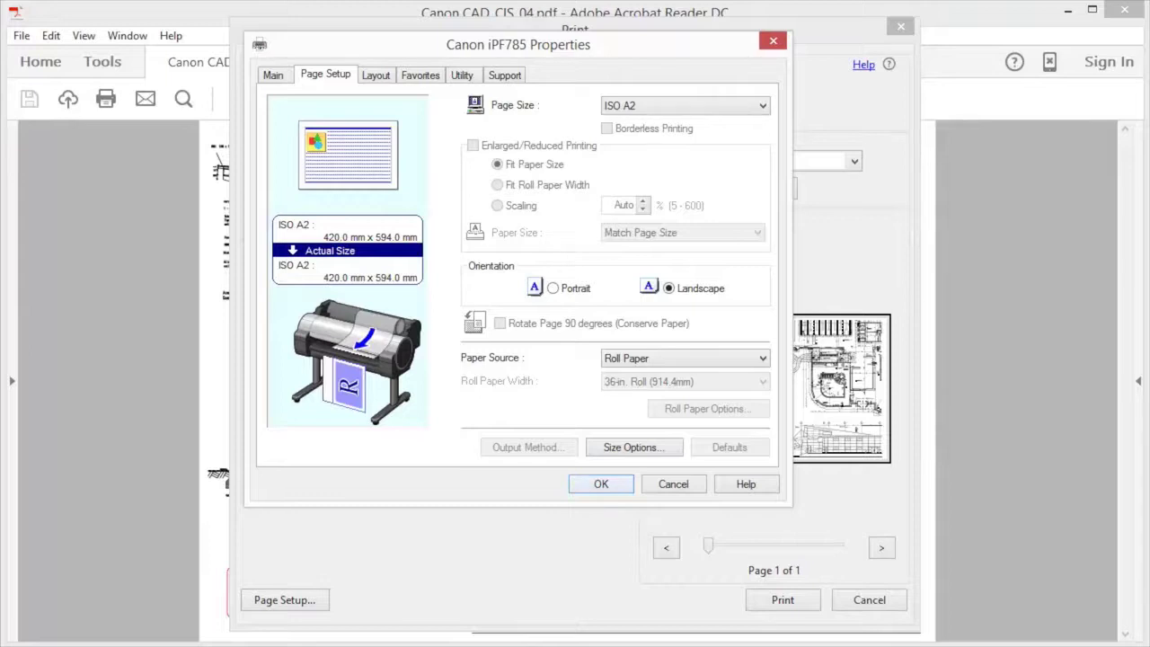
{"action": "key", "text": "Return"}
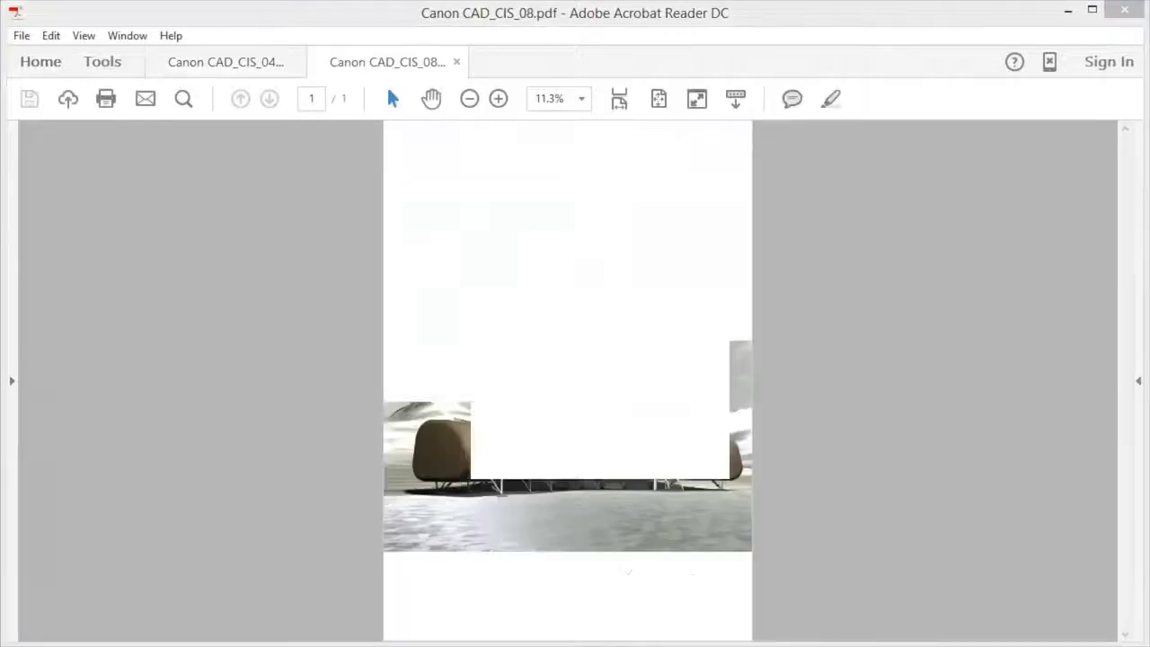
Step: Print Canon CAD_CIS_08.pdf with its page size set to ISO A4
{"action": "left_click", "coordinate": [21, 35]}
{"action": "left_click", "coordinate": [39, 336]}
{"action": "left_click", "coordinate": [578, 69]}
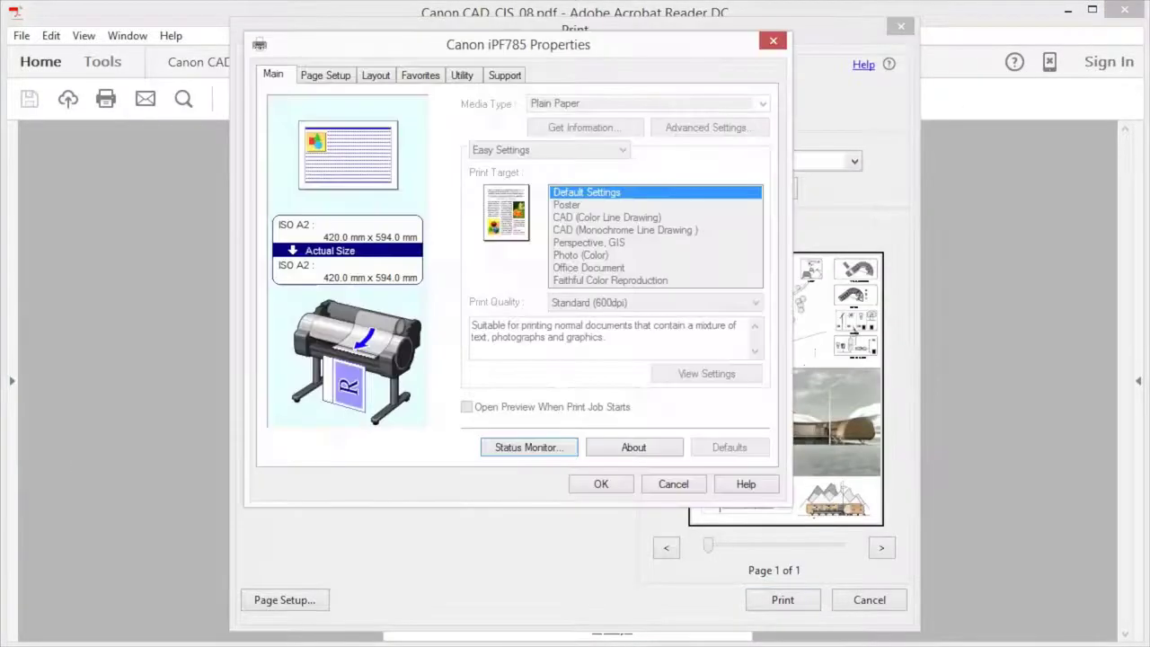
{"action": "left_click", "coordinate": [325, 75]}
{"action": "left_click", "coordinate": [684, 105]}
{"action": "left_click", "coordinate": [820, 246]}
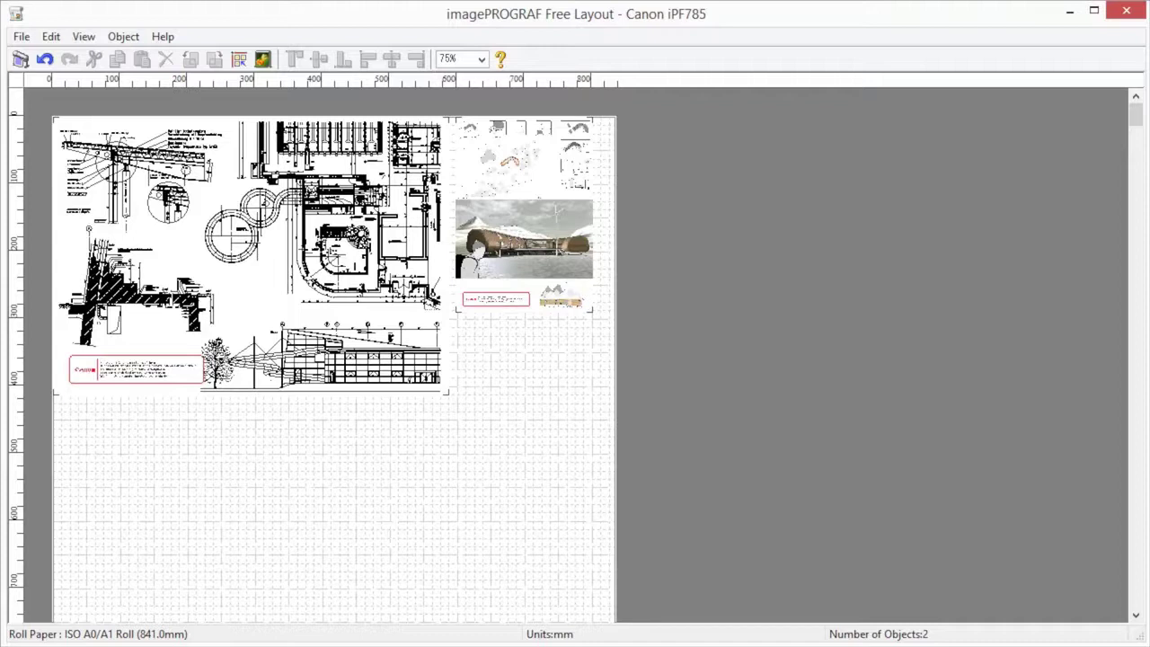
Step: Select the CAD drawing and drag its corner handle to shrink it to about two-thirds size
{"action": "left_click", "coordinate": [251, 256]}
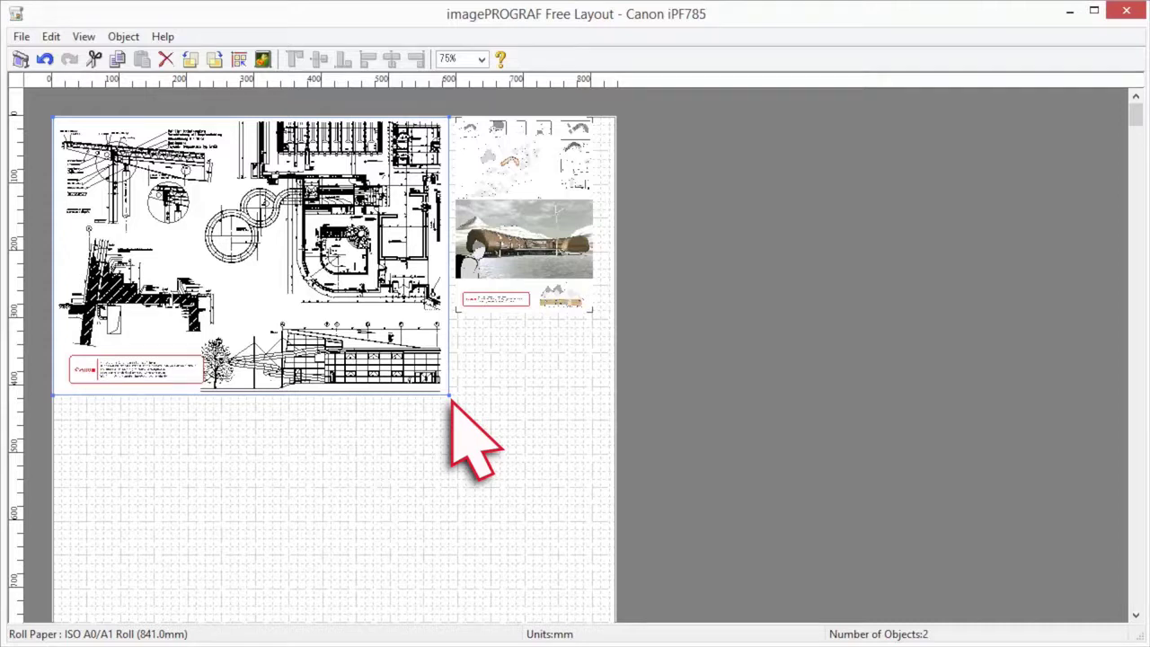
{"action": "mouse_move", "coordinate": [449, 394]}
{"action": "left_mouse_down"}
{"action": "mouse_move", "coordinate": [404, 377]}
{"action": "mouse_move", "coordinate": [330, 312]}
{"action": "left_mouse_up"}
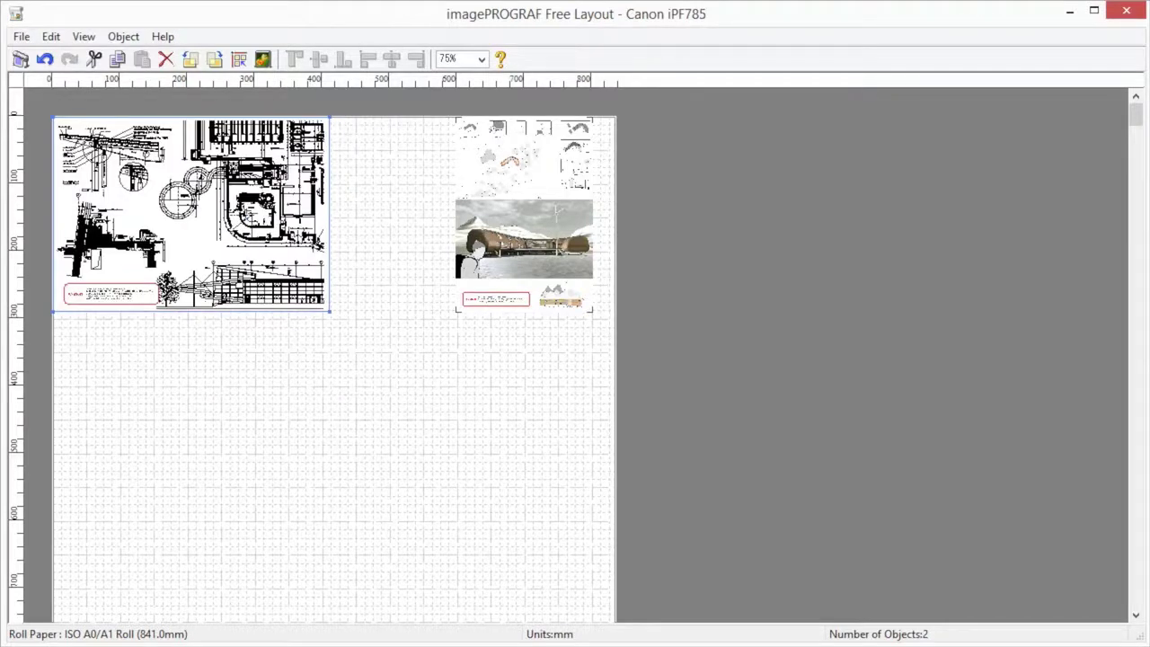
{"action": "left_click", "coordinate": [523, 239]}
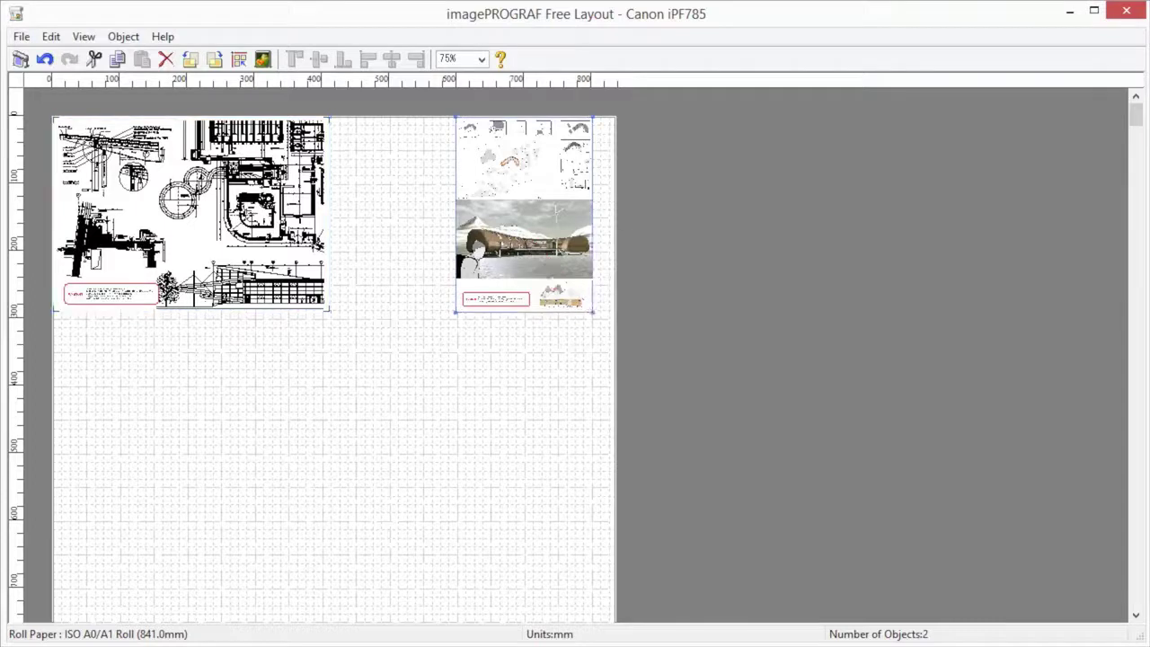
{"action": "right_click", "coordinate": [527, 237]}
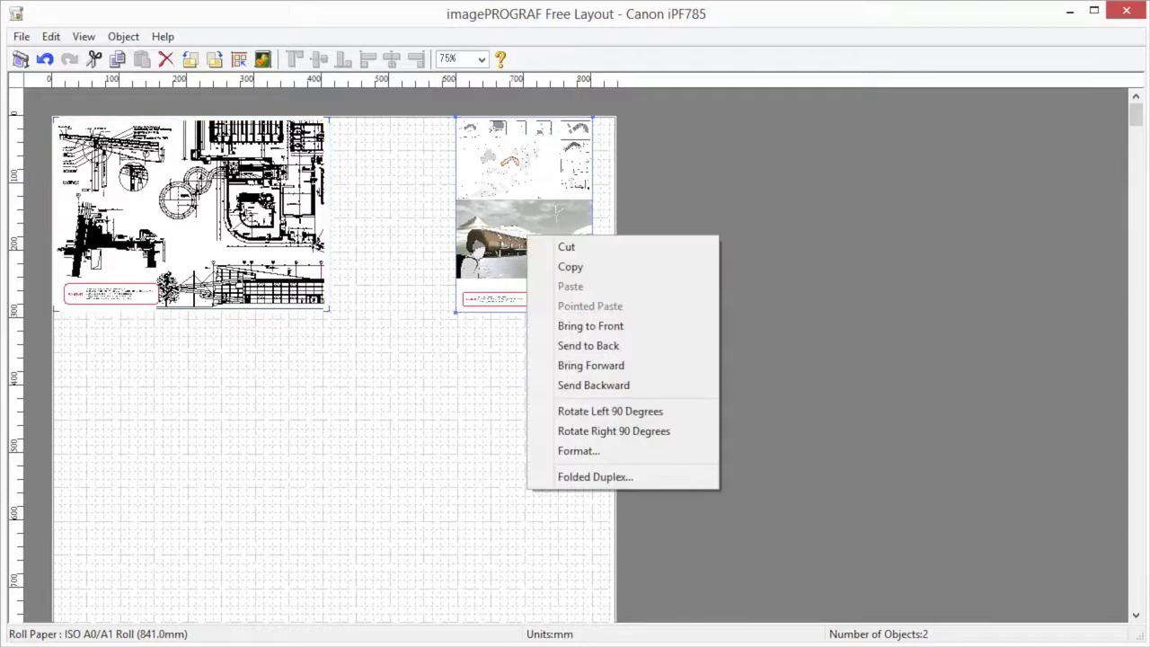
{"action": "left_click", "coordinate": [600, 453]}
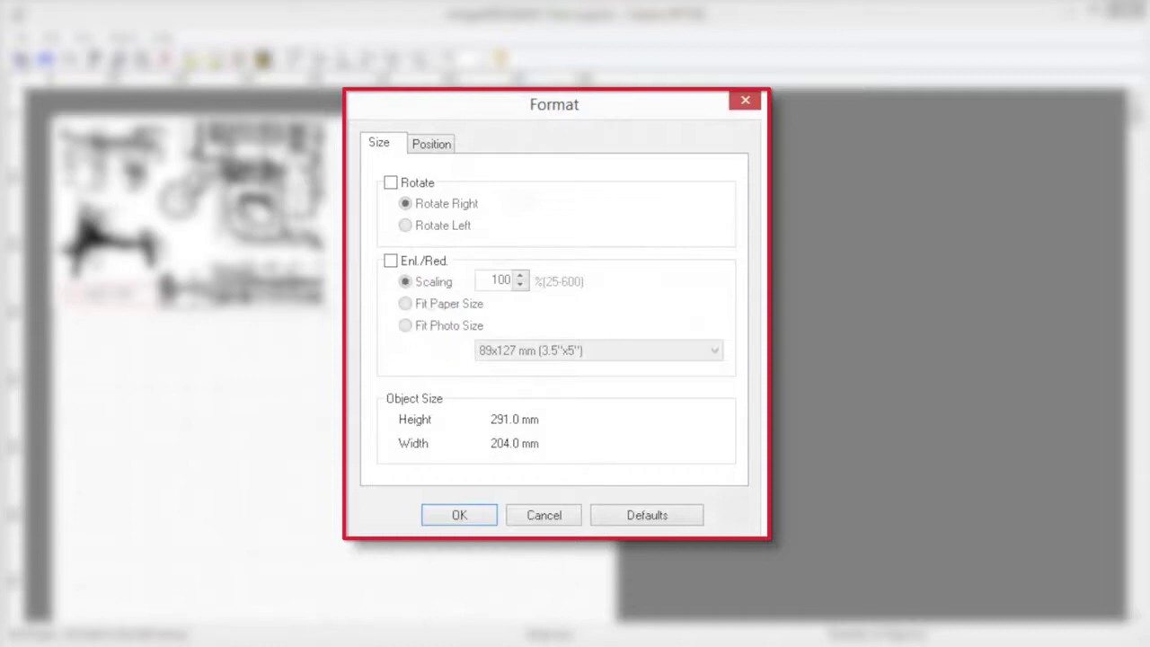
{"action": "left_click", "coordinate": [390, 261]}
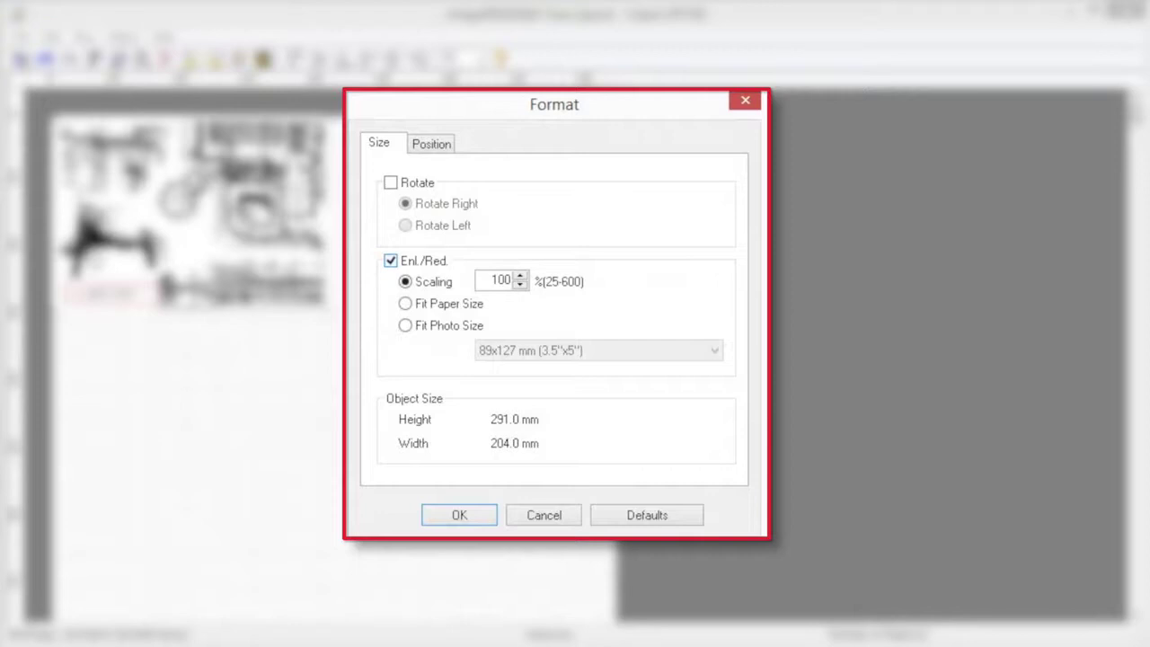
{"action": "left_click", "coordinate": [431, 144]}
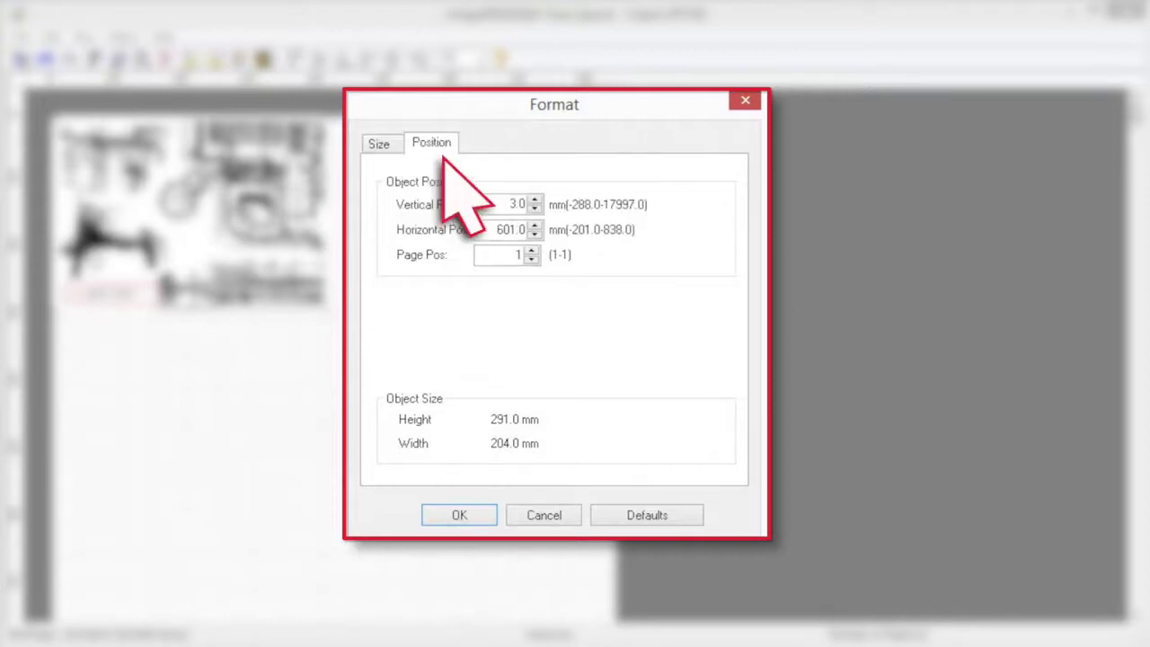
{"action": "left_click", "coordinate": [472, 515]}
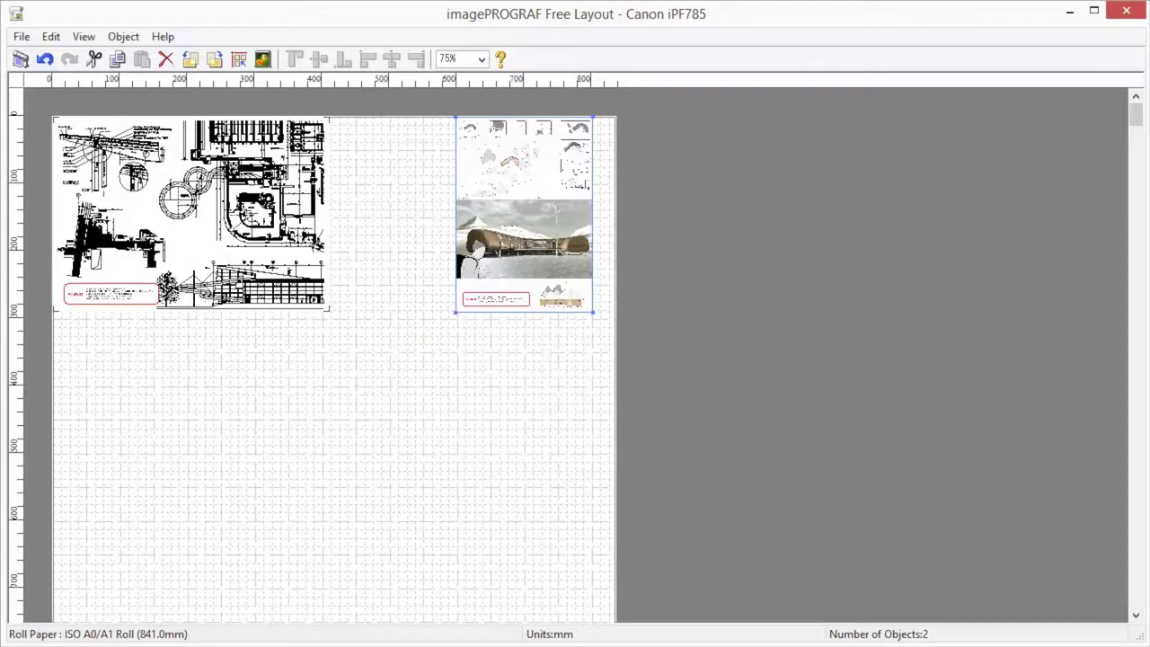
Step: In Preferences, set Object Frame Style to Solid Line and Auto Arrange Spacing to 0.0 mm
{"action": "left_click", "coordinate": [25, 39]}
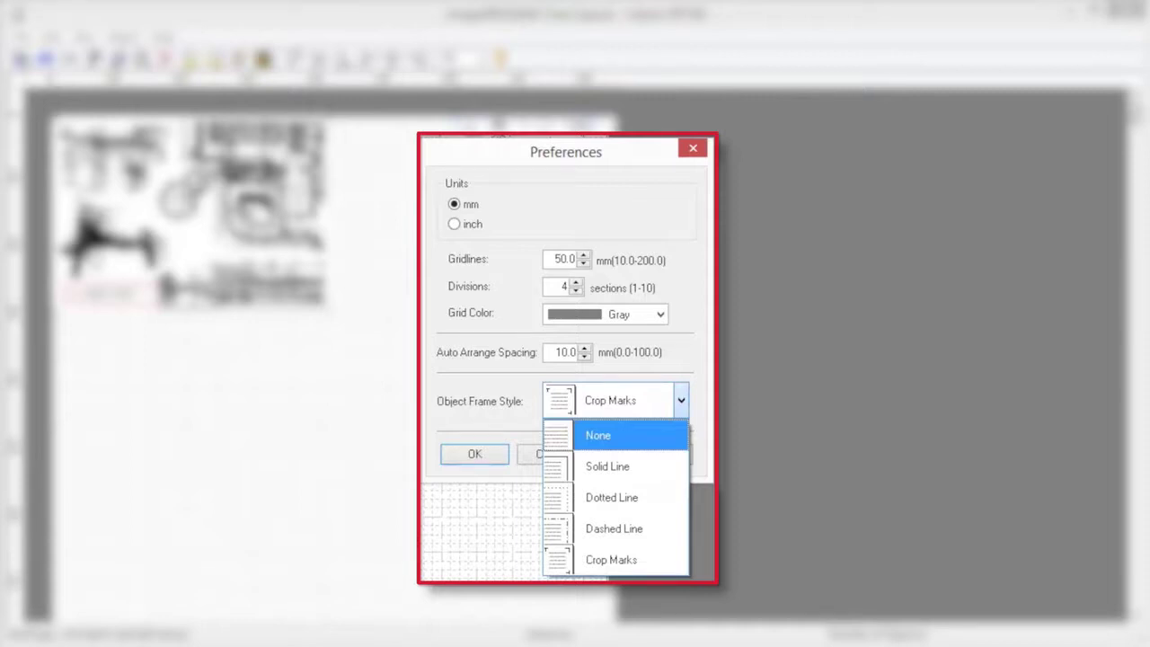
{"action": "key", "text": "Down"}
{"action": "key", "text": "Return"}
{"action": "key", "text": "shift+Tab"}
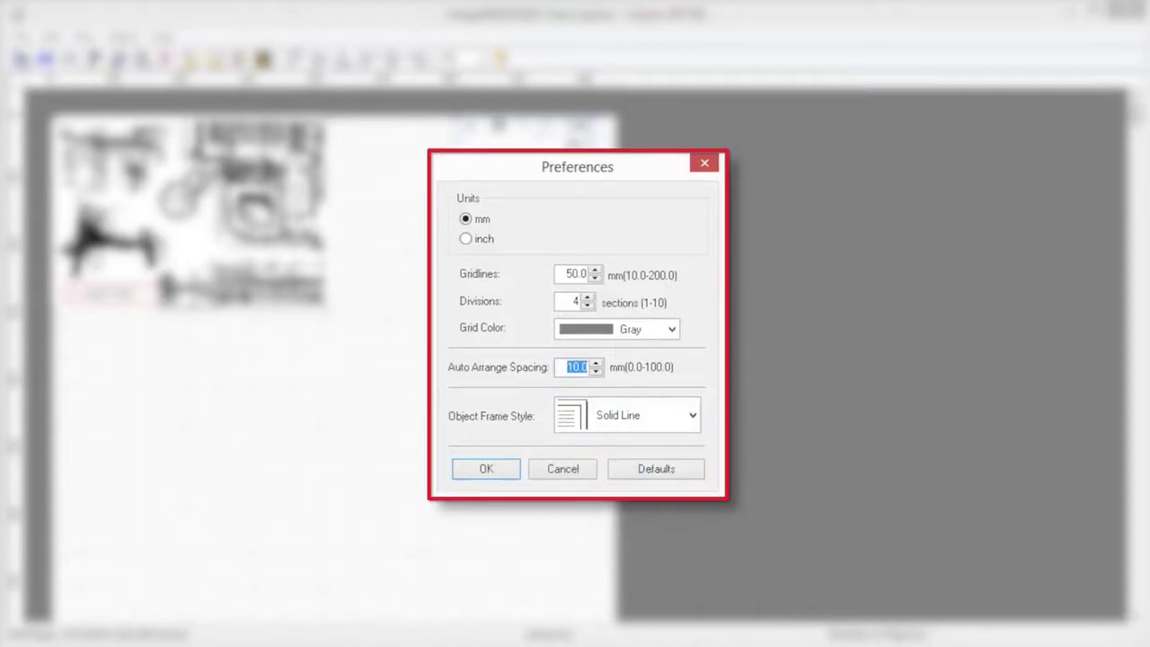
{"action": "type", "text": "0"}
{"action": "key", "text": "Tab"}
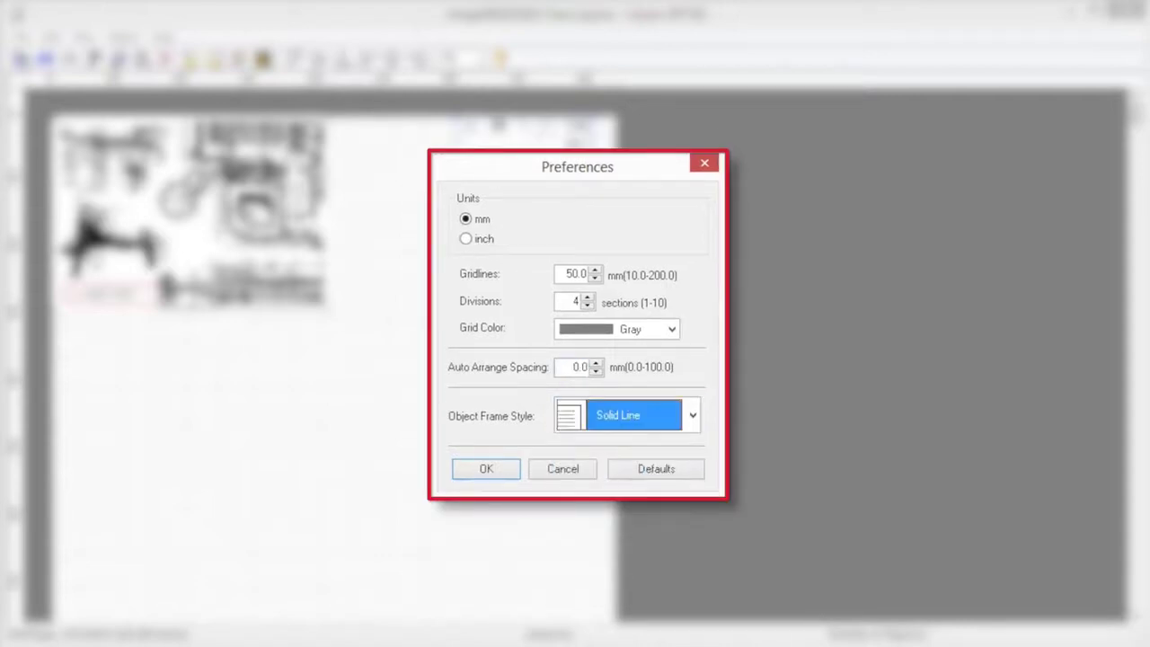
{"action": "left_click", "coordinate": [486, 468]}
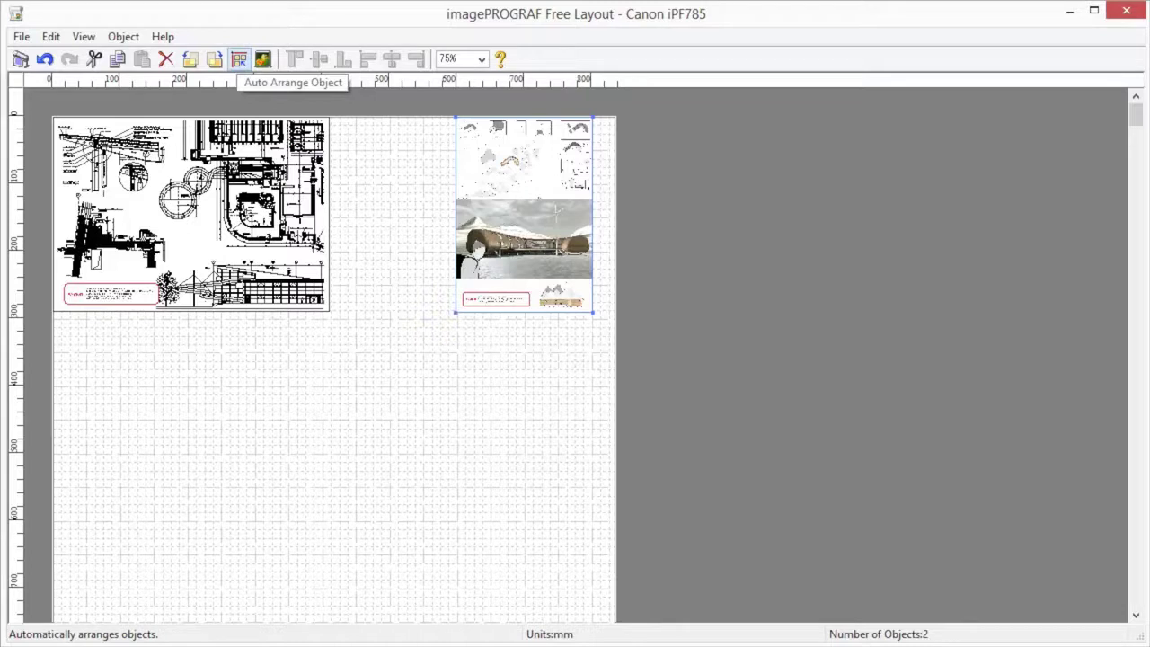
Step: Auto-arrange the objects, paste a duplicate of the render, and move the drawing below both renders
{"action": "left_click", "coordinate": [239, 58]}
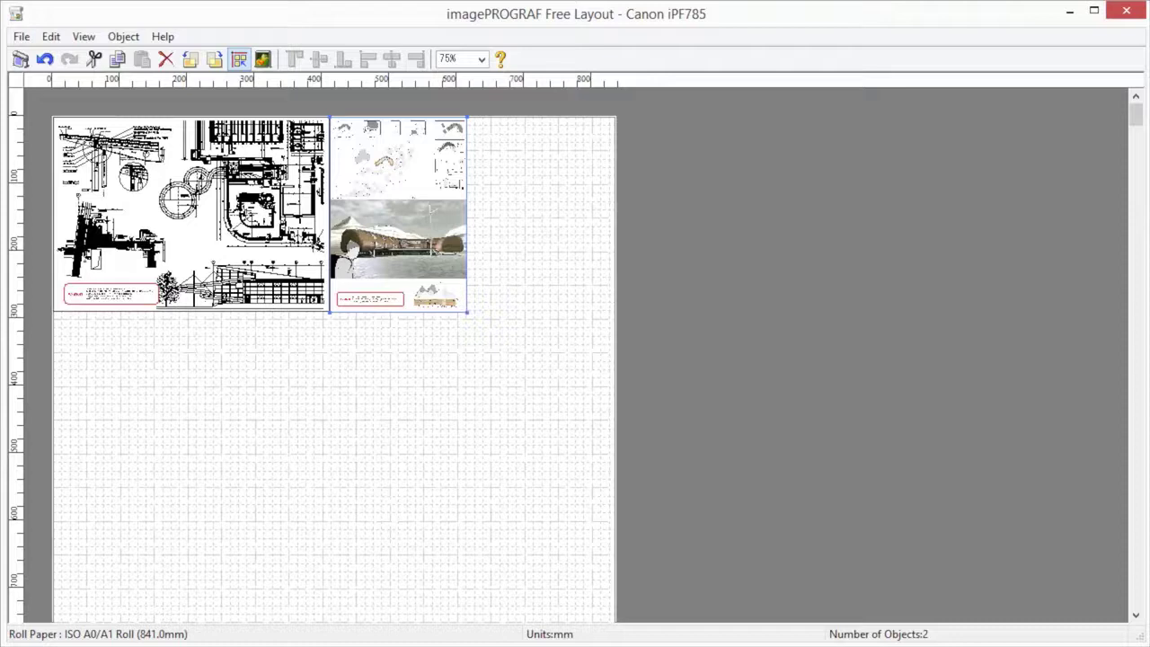
{"action": "left_click", "coordinate": [117, 58]}
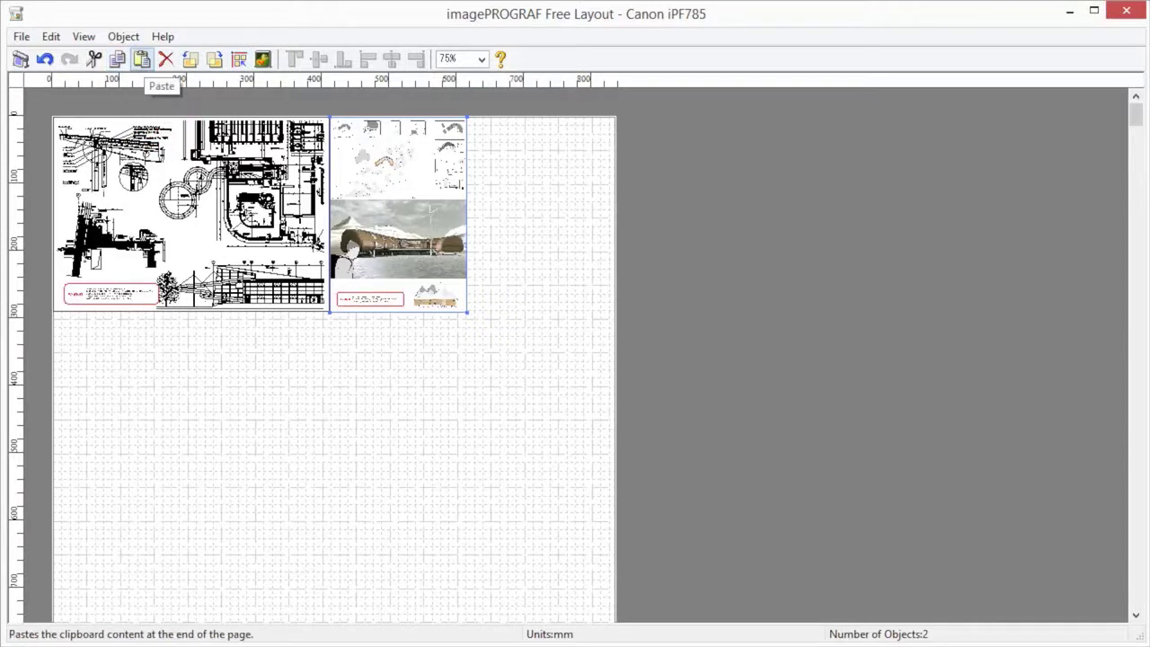
{"action": "left_click", "coordinate": [142, 58]}
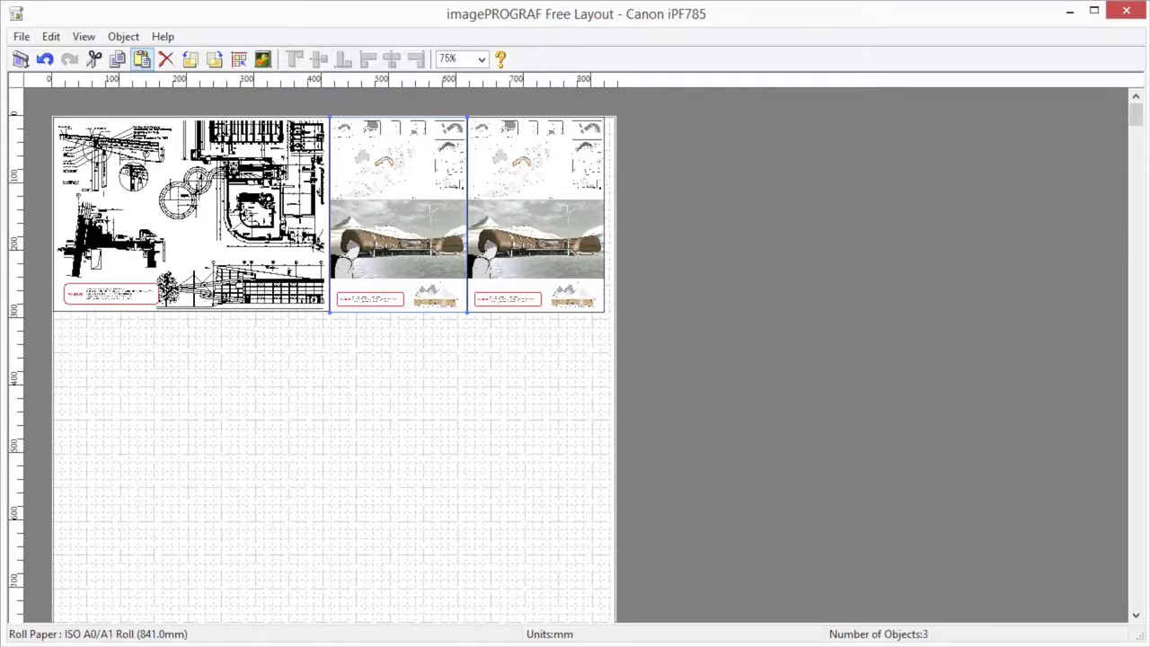
{"action": "mouse_move", "coordinate": [193, 282]}
{"action": "left_mouse_down"}
{"action": "mouse_move", "coordinate": [255, 417]}
{"action": "mouse_move", "coordinate": [367, 484]}
{"action": "mouse_move", "coordinate": [467, 476]}
{"action": "left_mouse_up"}
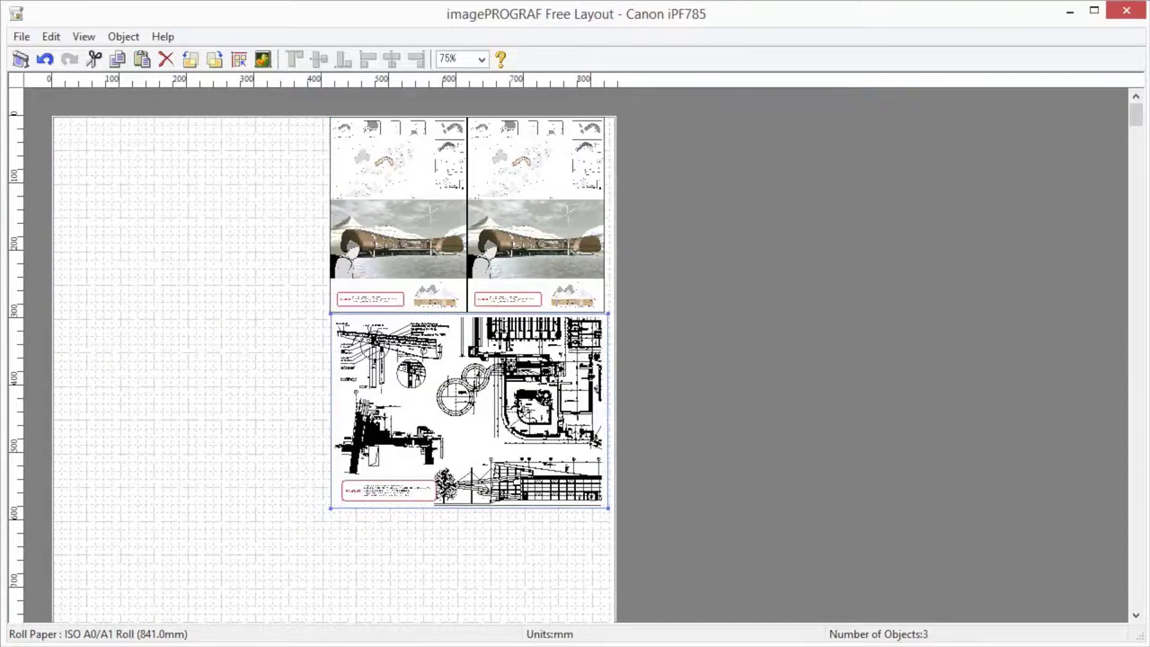
Step: Set the zoom level to 50% to show more of the roll
{"action": "left_click", "coordinate": [481, 60]}
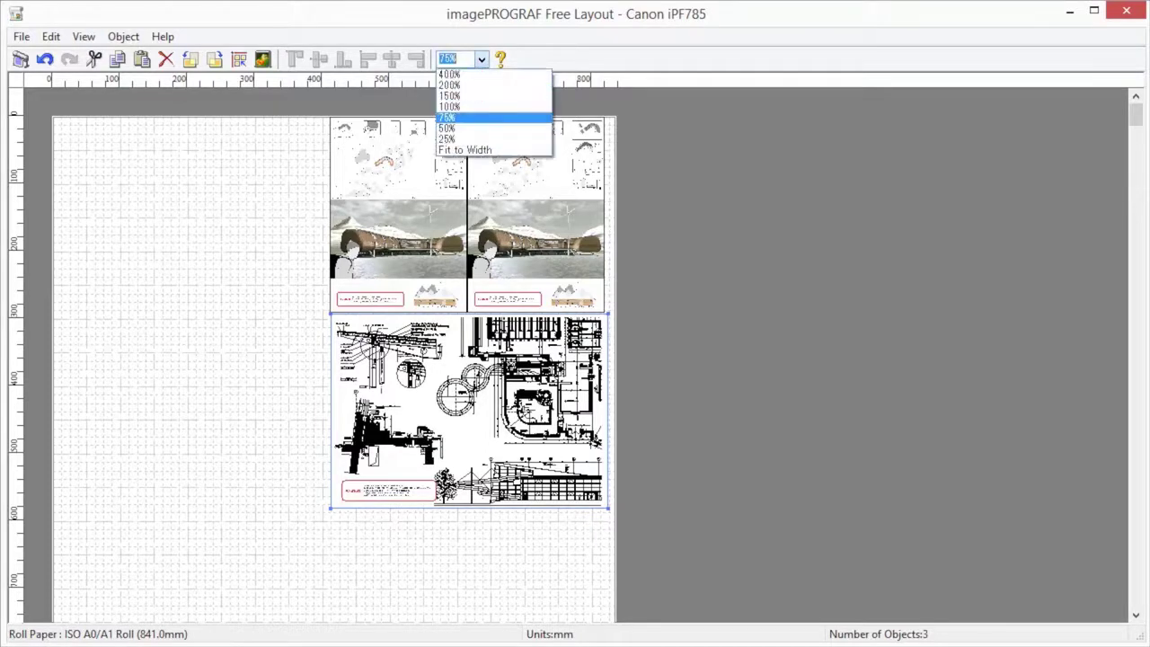
{"action": "key", "text": "Escape"}
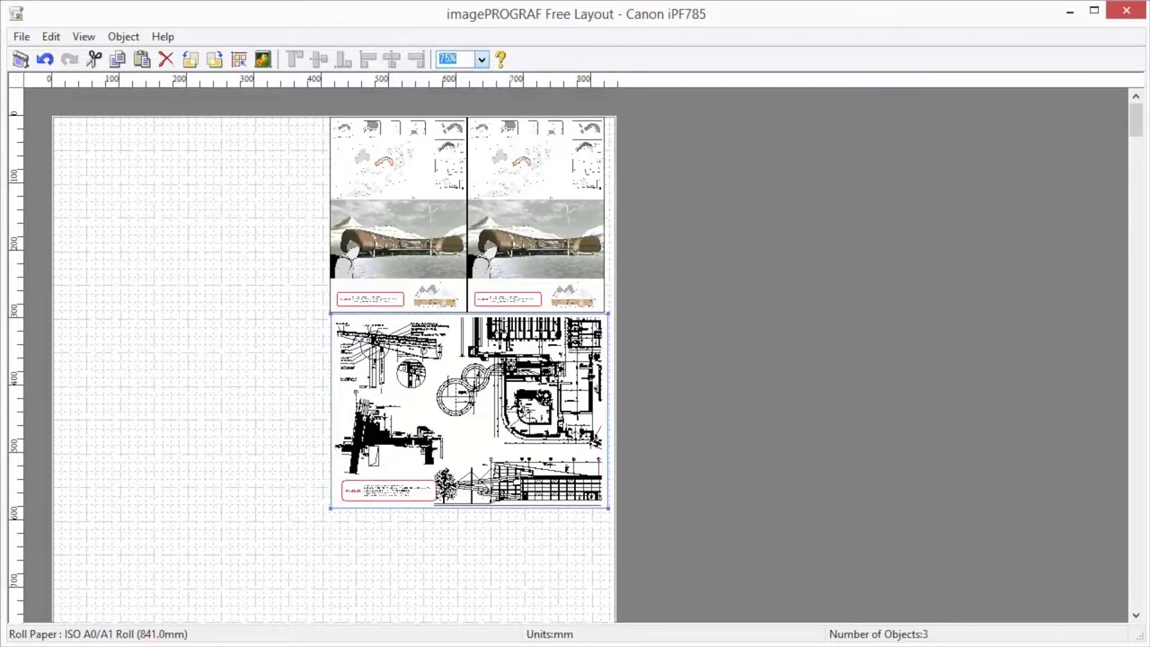
{"action": "key", "text": "Down"}
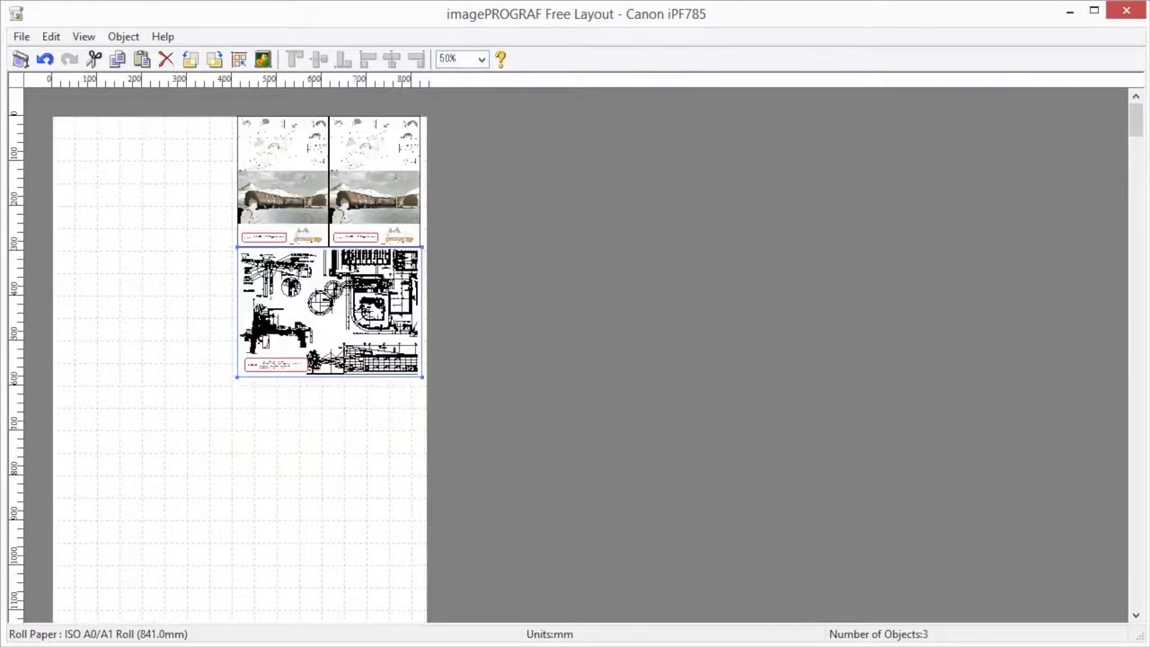
{"action": "key", "text": "alt"}
{"action": "key", "text": "Down"}
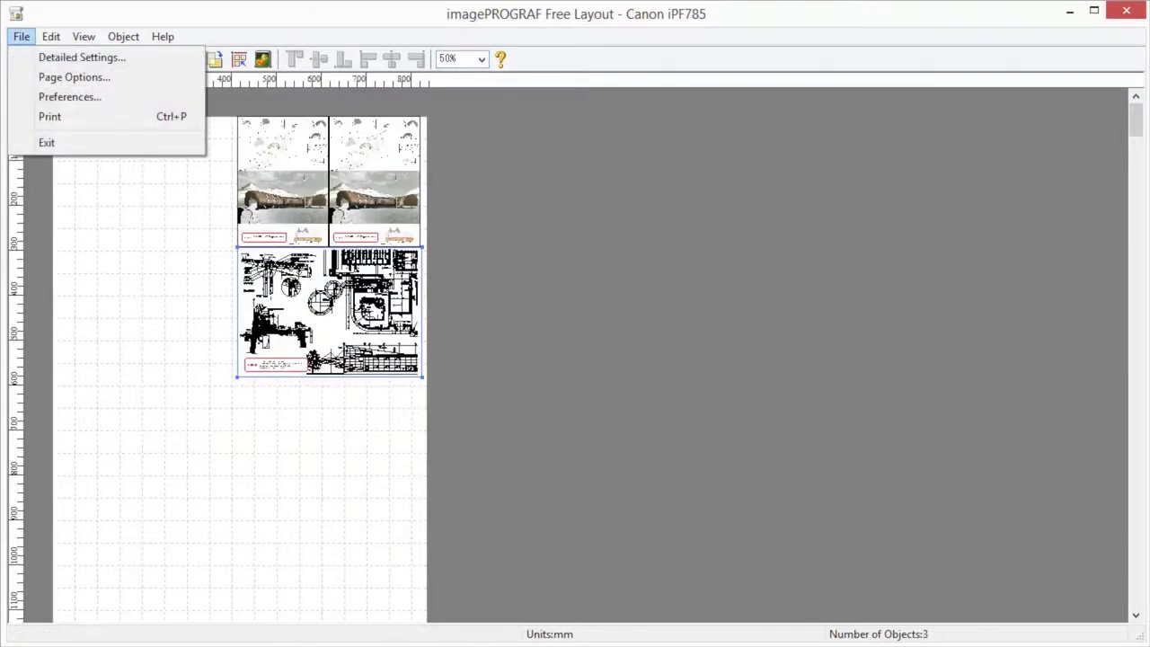
{"action": "key", "text": "Down"}
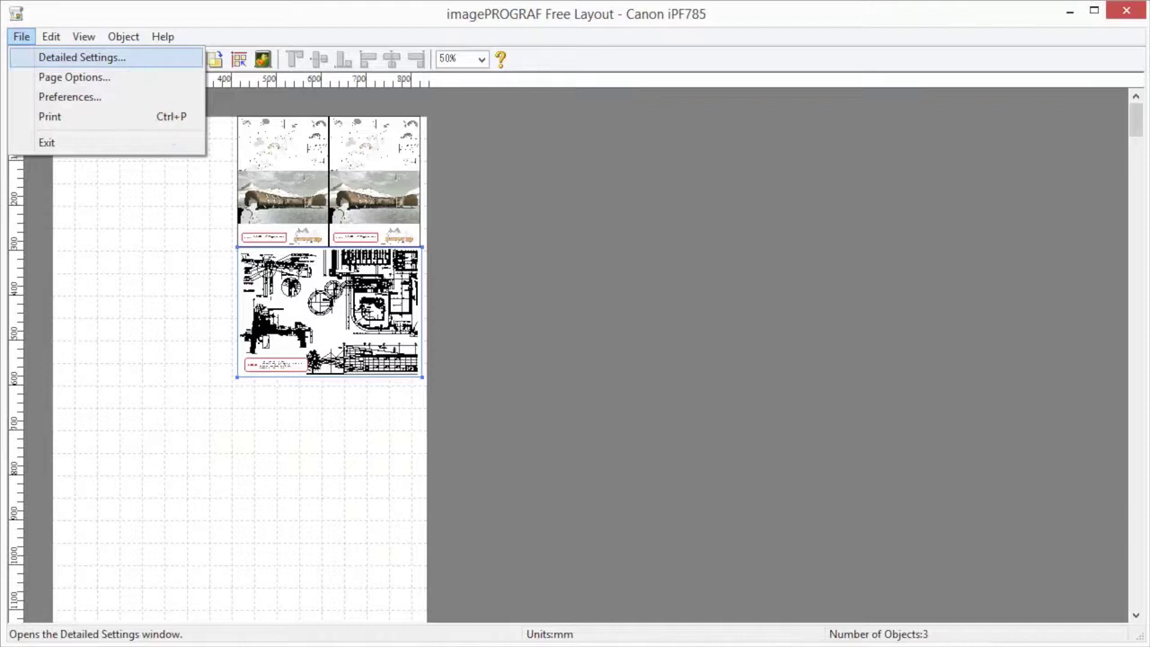
{"action": "key", "text": "Return"}
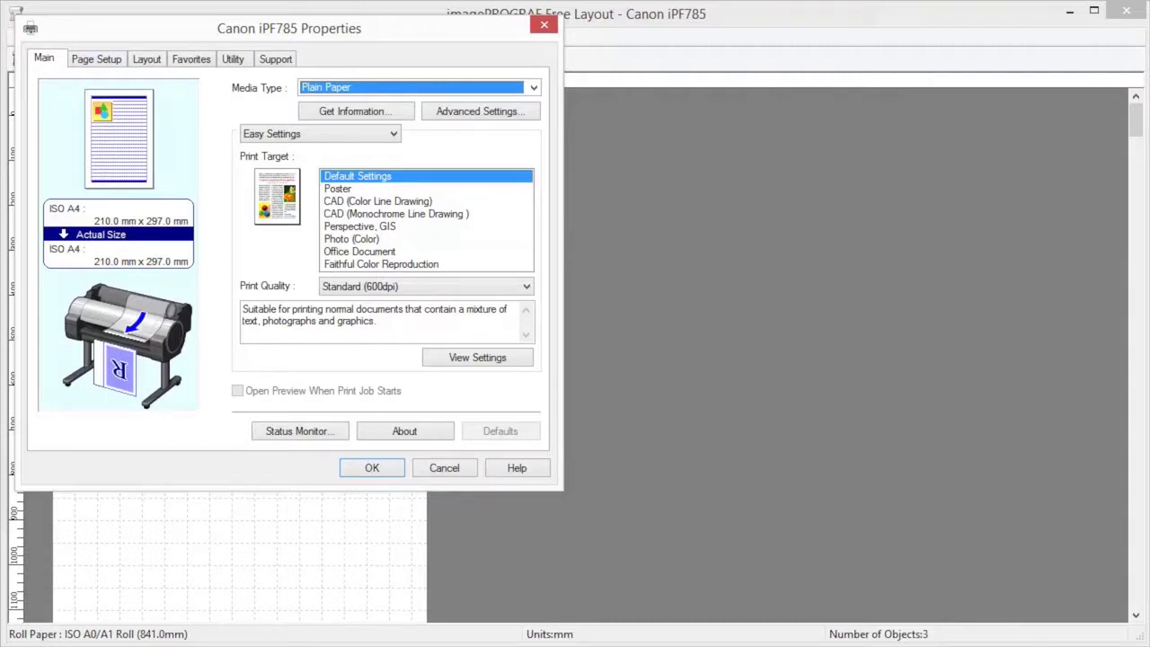
{"action": "key", "text": "Return"}
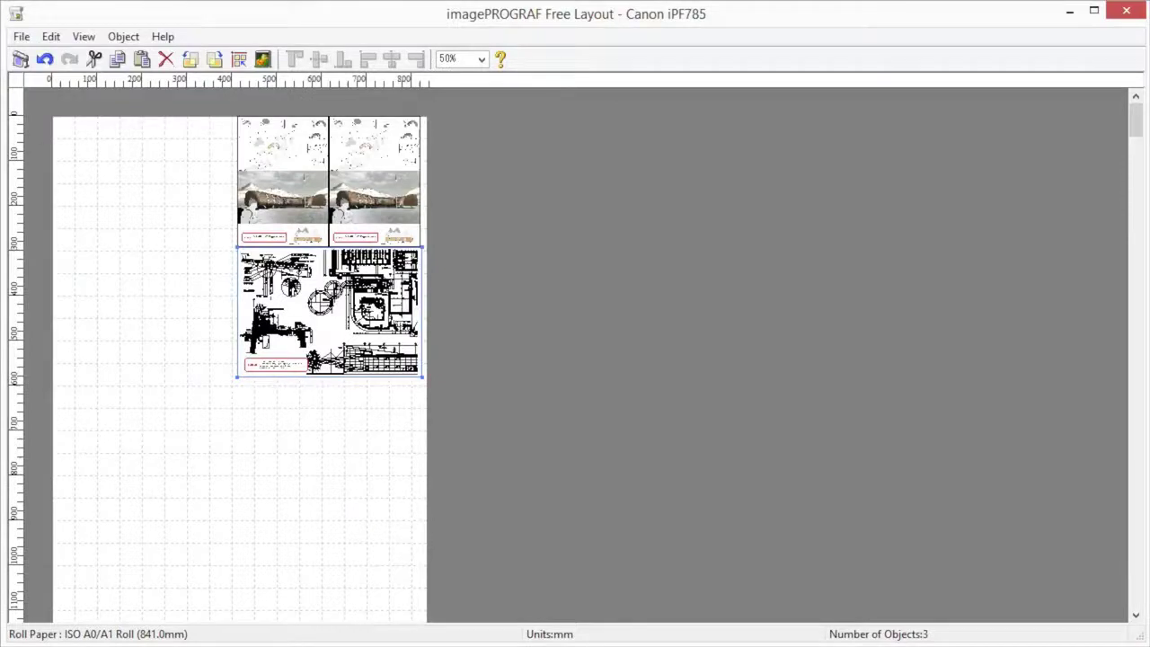
Step: Open the layout's Print dialog and set Copies to 2
{"action": "left_click", "coordinate": [21, 58]}
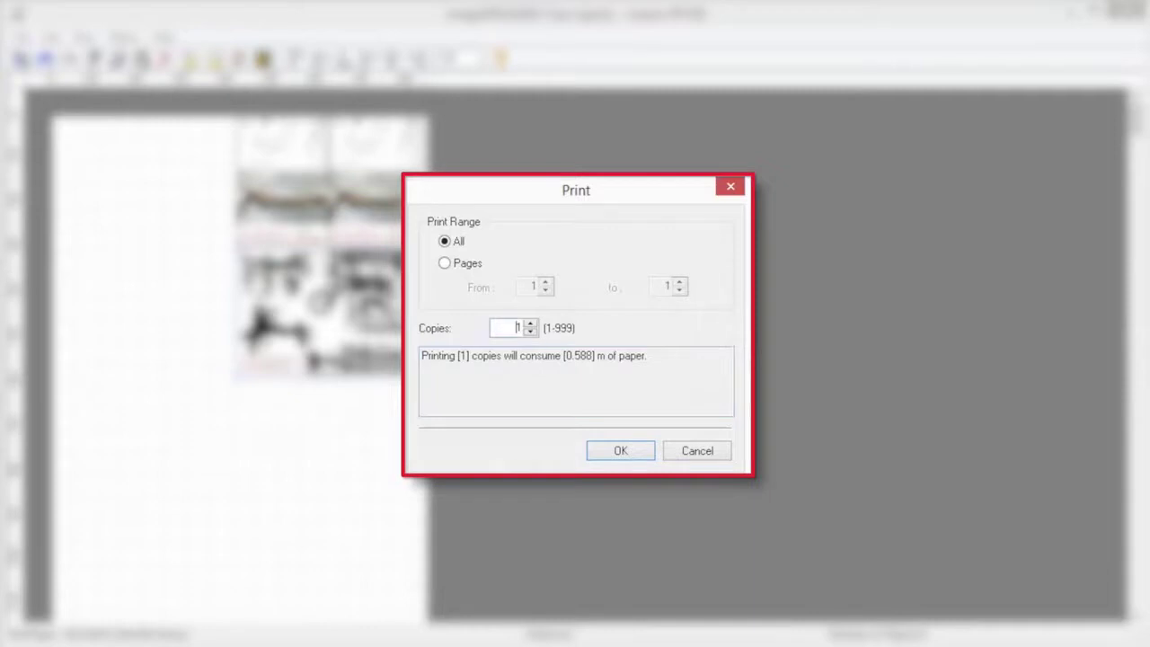
{"action": "double_click", "coordinate": [517, 327]}
{"action": "type", "text": "2"}
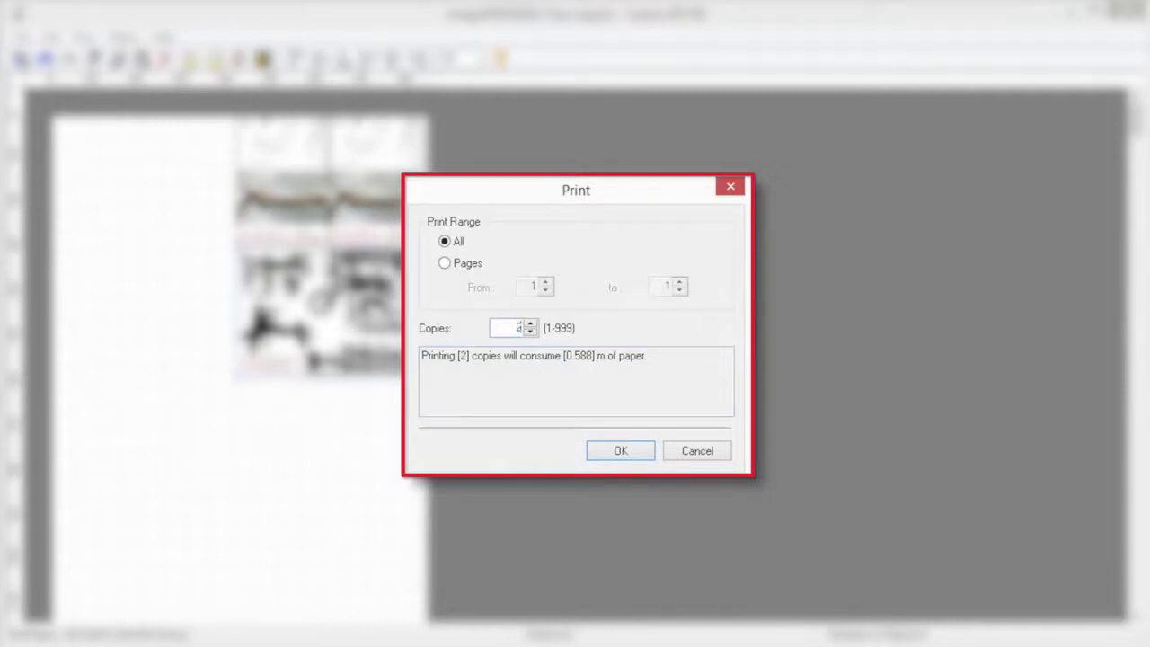